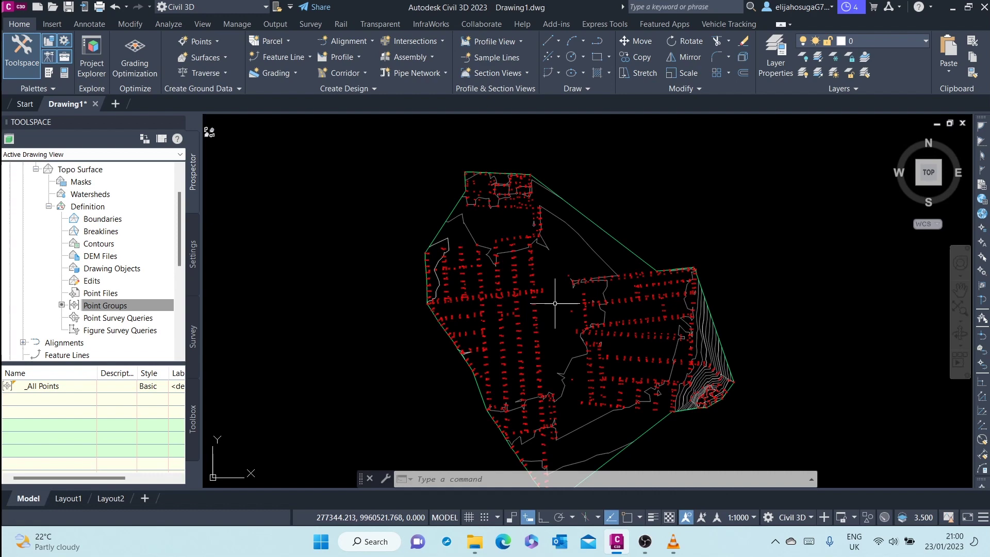
Step: Zoom the plan view and select the Topo Surface TIN in the drawing
scroll(595, 304, "down", 5)
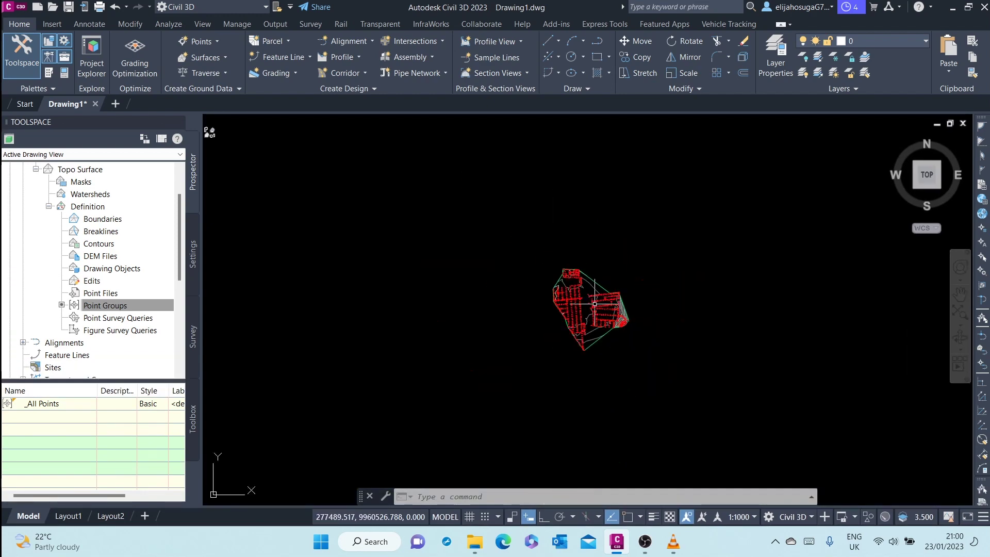
scroll(594, 304, "up", 5)
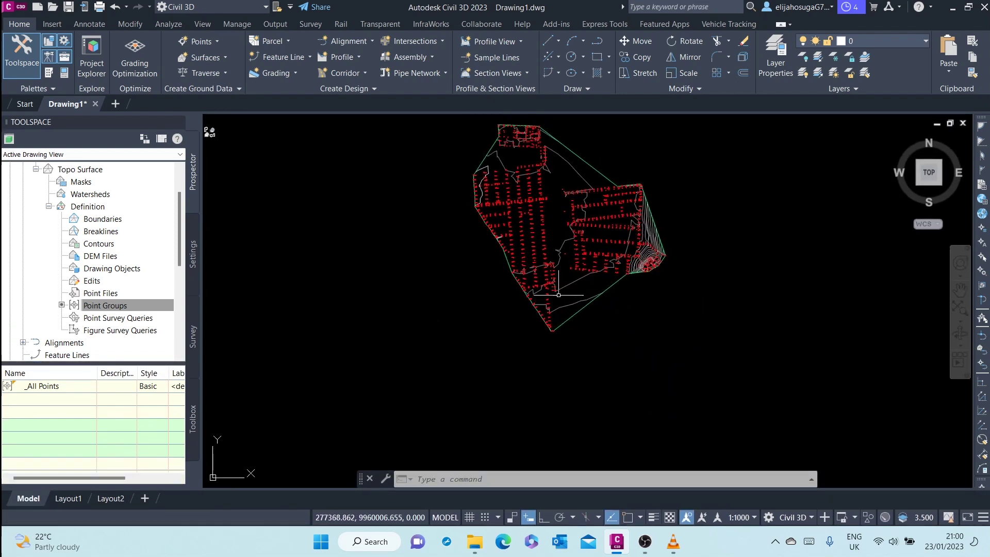
left_click(568, 283)
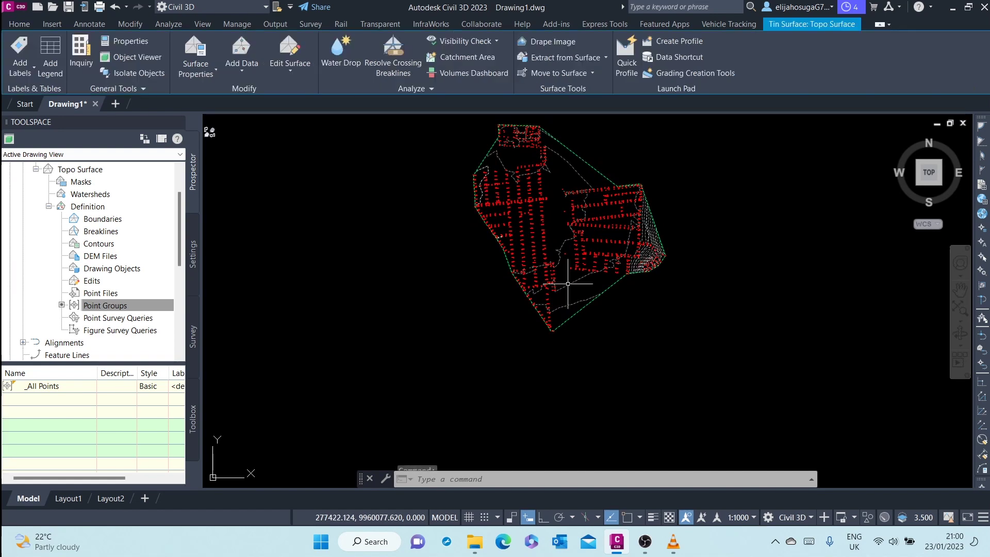
Step: Open the Topo Surface in the Object Viewer and tilt the shaded surface into 3D
right_click(568, 284)
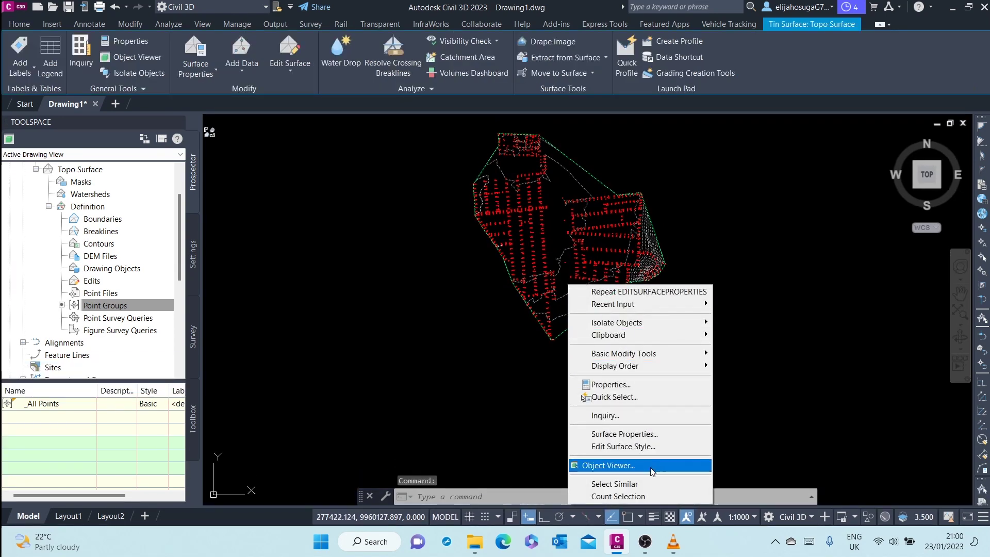
left_click(623, 467)
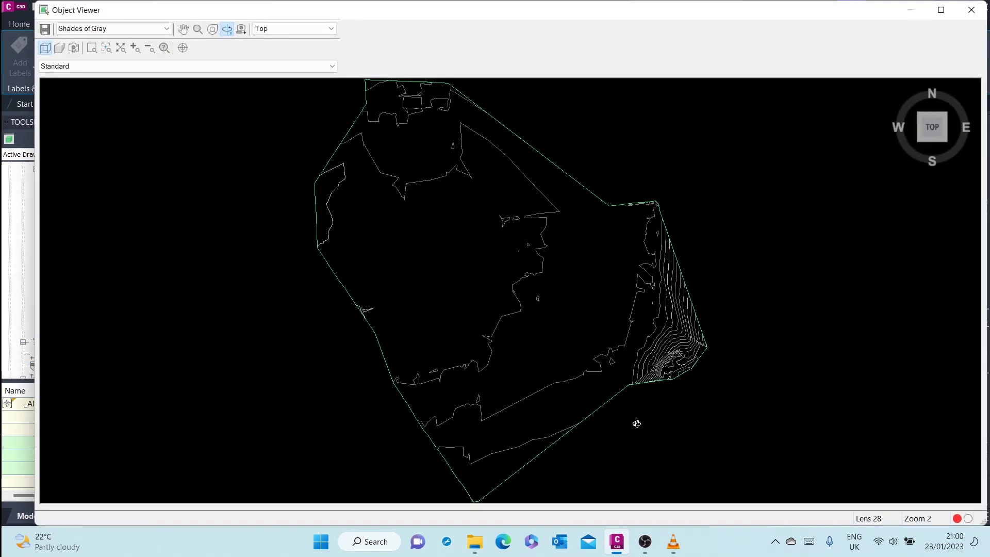
mouse_move(561, 441)
left_mouse_down()
mouse_move(526, 418)
mouse_move(539, 343)
left_mouse_up()
left_click_drag(473, 392, 469, 274)
left_click_drag(609, 286, 421, 341)
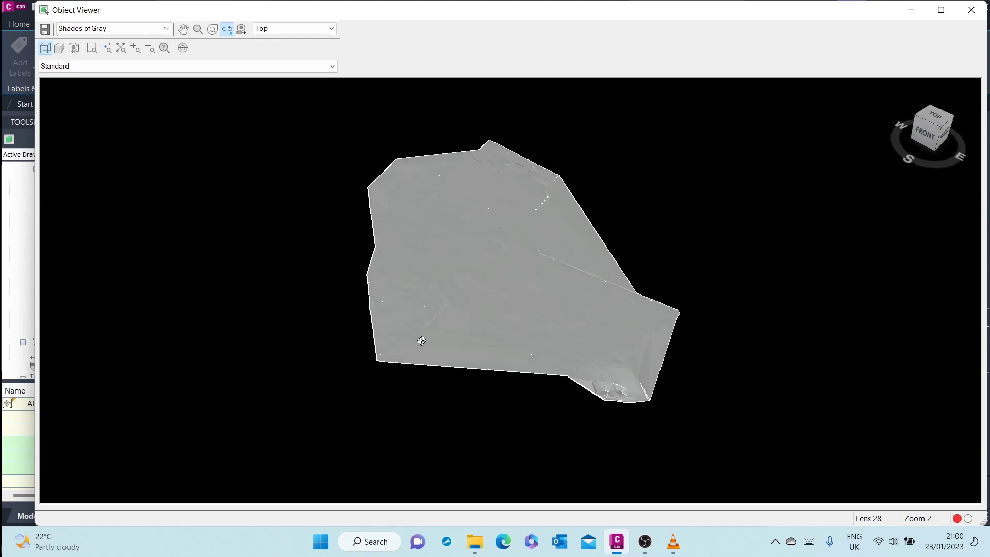
Step: Orbit and zoom the Shades of Gray surface between edge-on and oblique views to examine its relief
left_click_drag(600, 340, 613, 215)
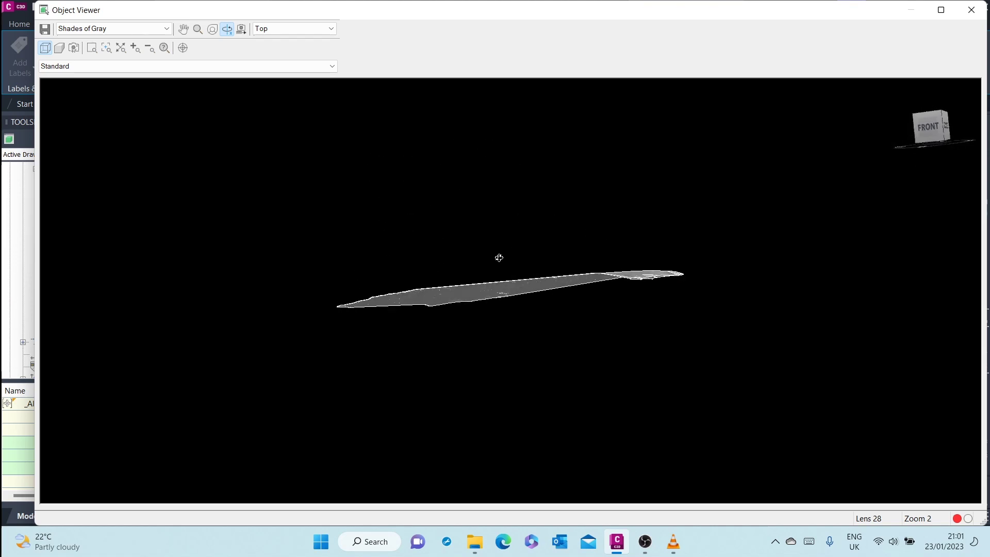
left_click_drag(499, 258, 605, 262)
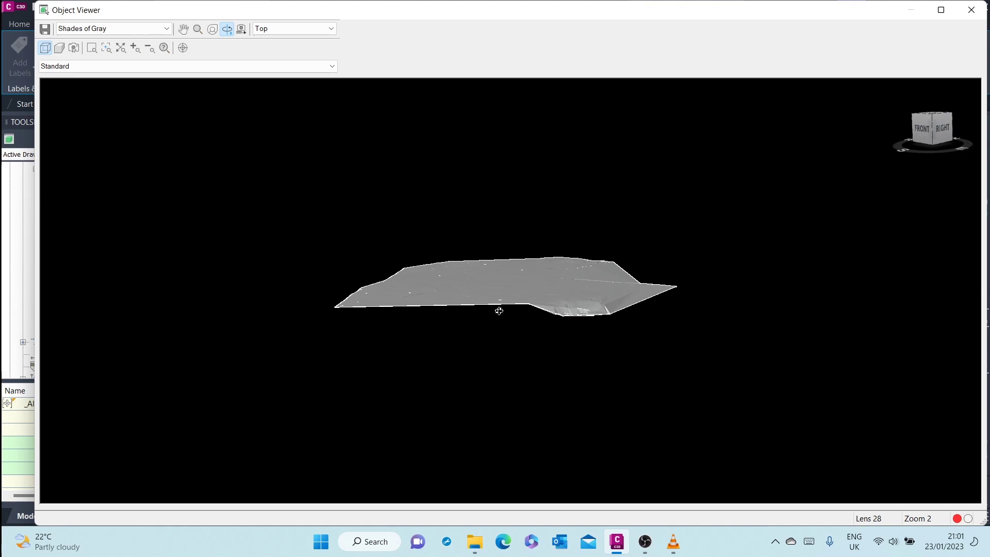
left_click_drag(499, 311, 555, 309)
left_click_drag(593, 273, 530, 361)
scroll(493, 278, "up", 4)
scroll(528, 354, "down", 5)
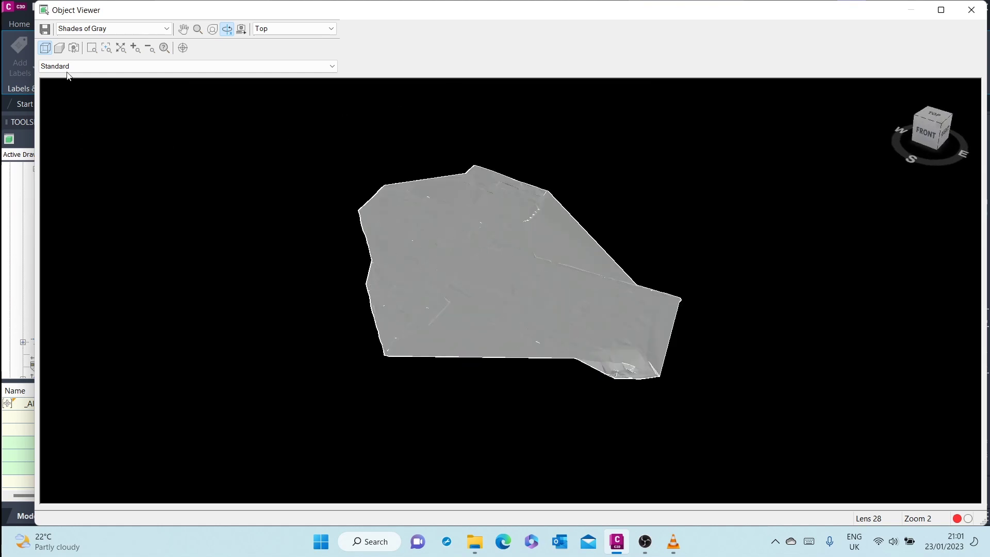
left_click(112, 28)
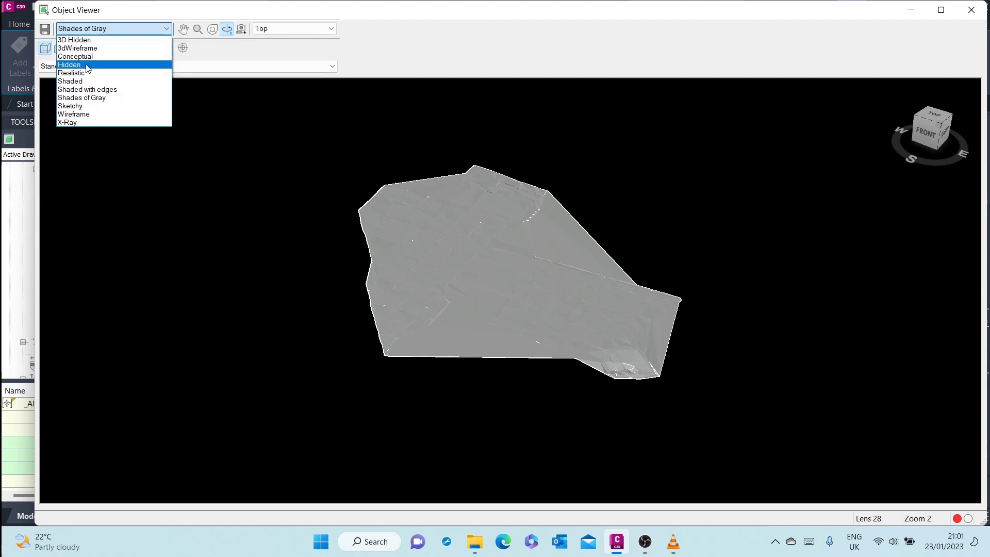
Step: Switch the Object Viewer to Wireframe and orbit the TIN triangle mesh from the side
left_click(75, 114)
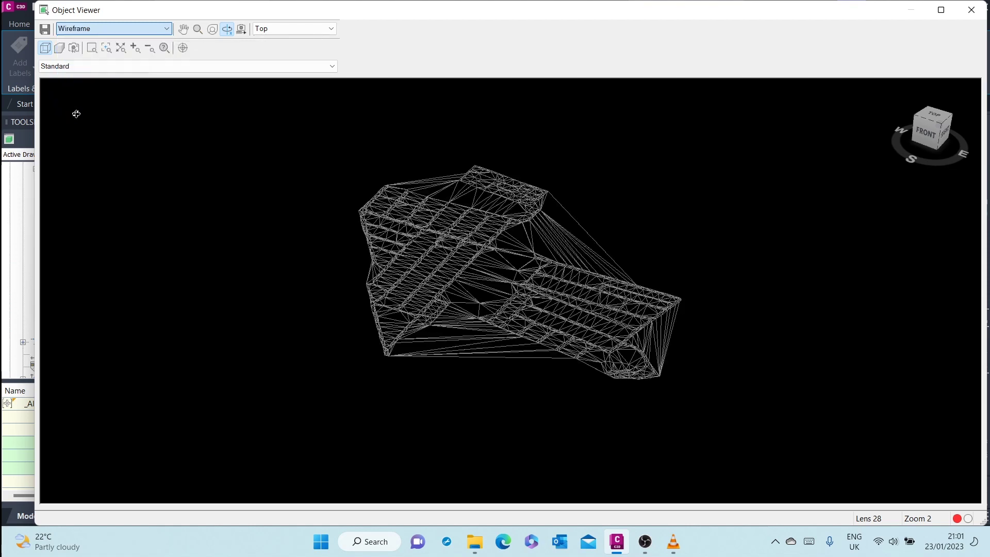
left_click_drag(545, 302, 517, 333)
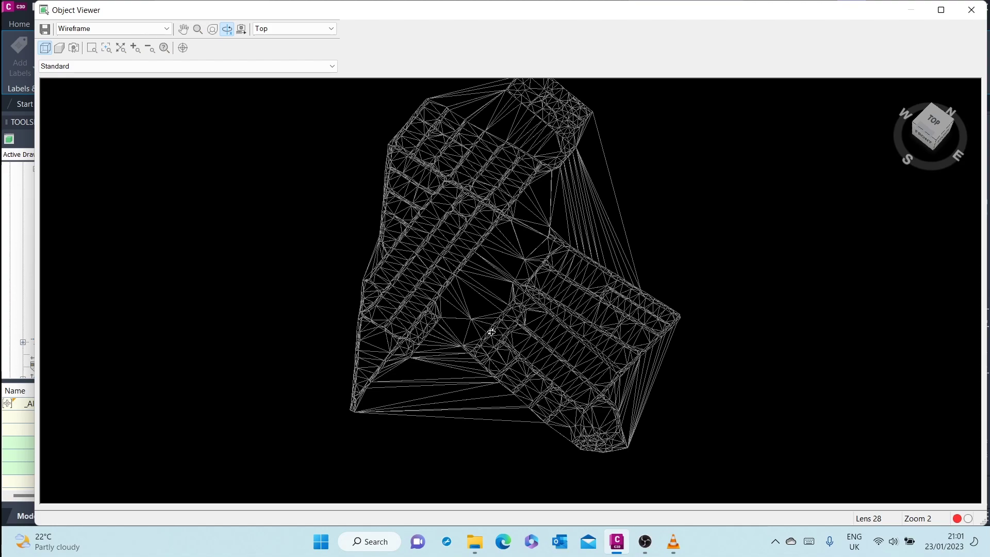
left_click_drag(491, 332, 443, 353)
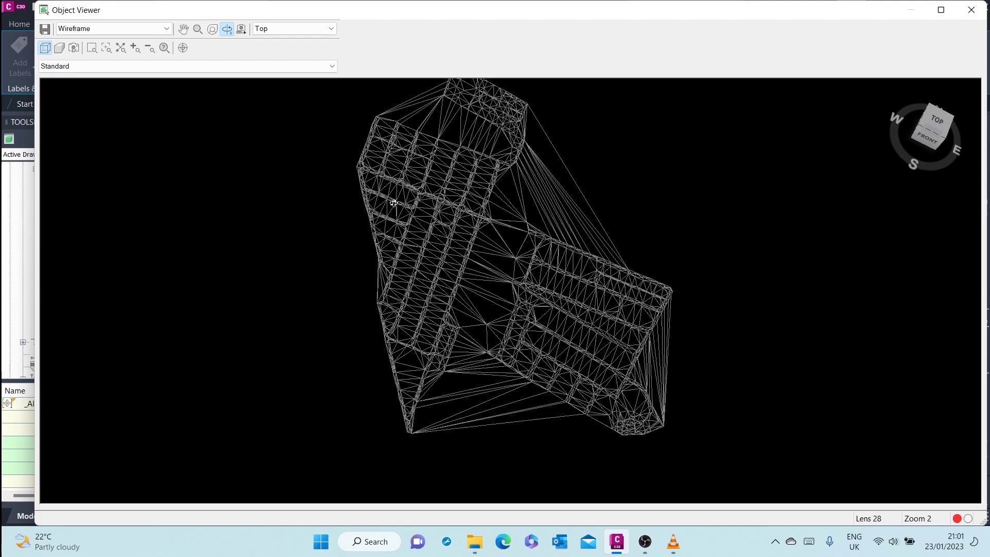
left_click_drag(394, 202, 357, 193)
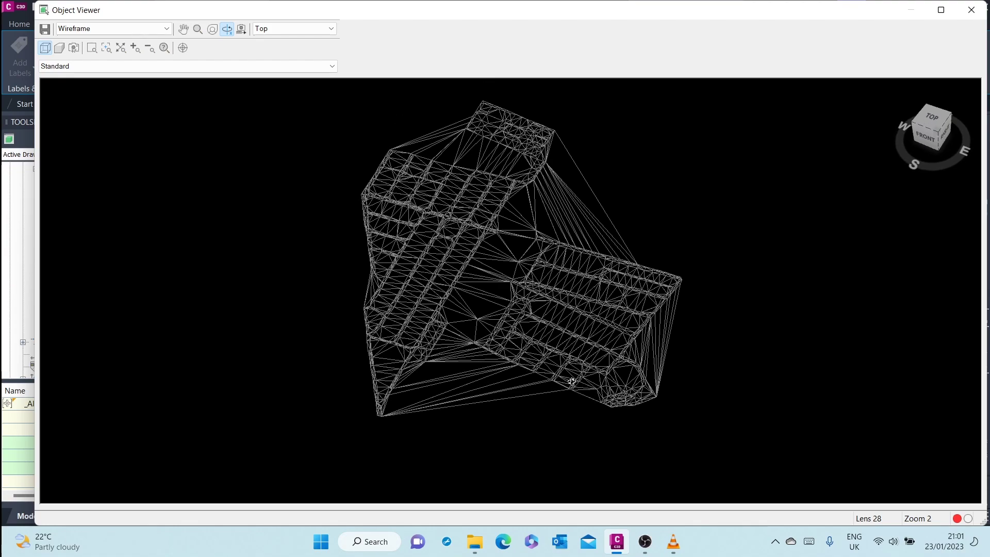
left_click_drag(572, 381, 549, 396)
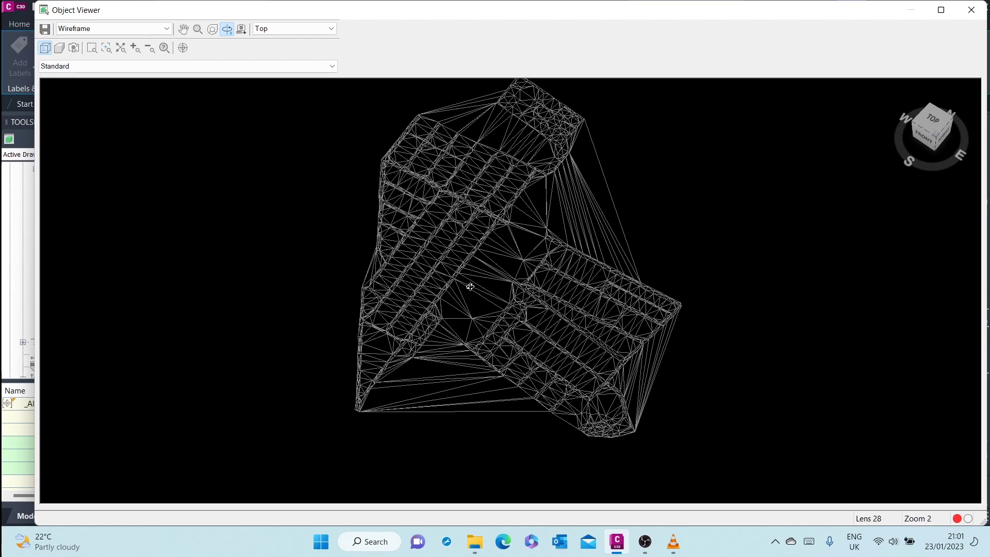
scroll(471, 287, "up", 3)
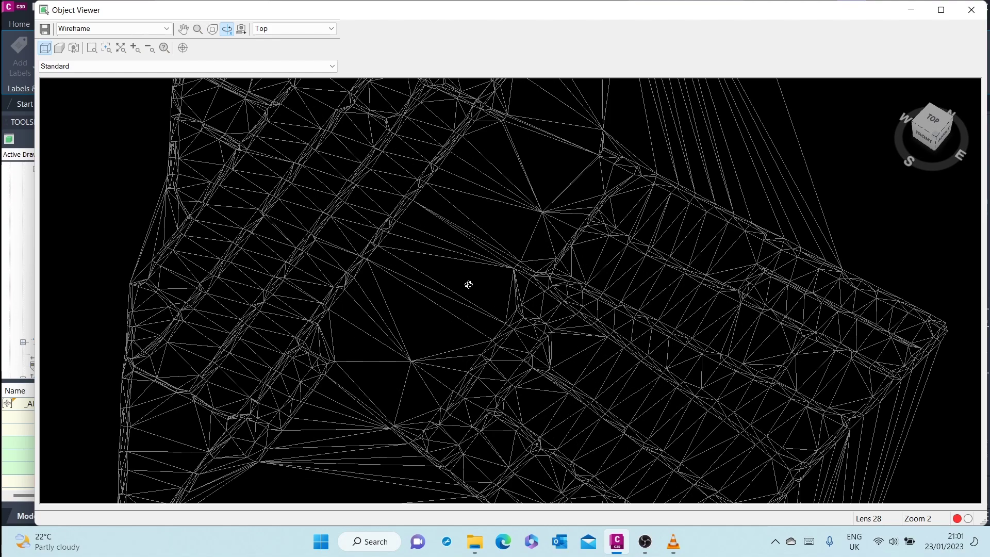
scroll(441, 318, "down", 5)
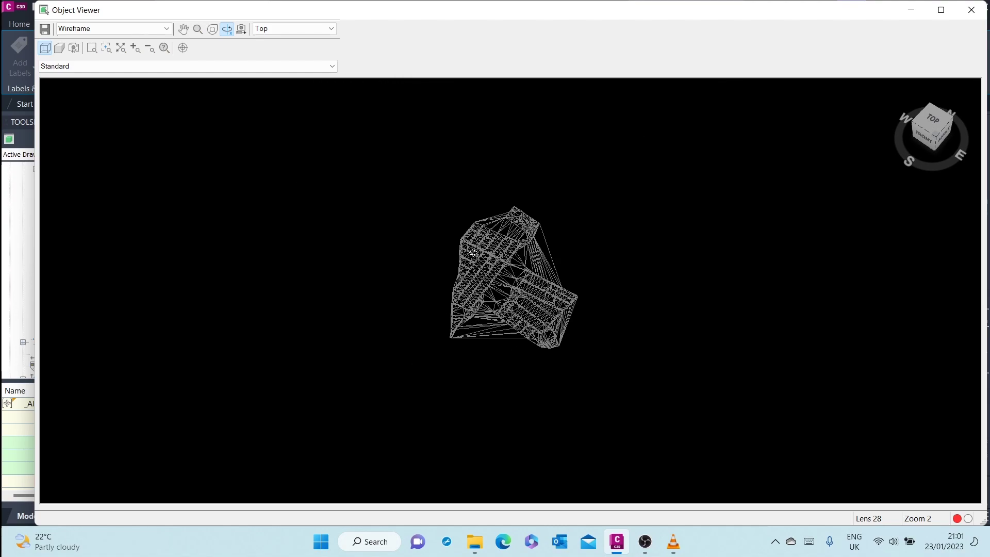
scroll(474, 252, "up", 5)
scroll(469, 272, "down", 5)
Step: Orbit and zoom the wireframe mesh from front-right, top-right and top-front angles
left_click_drag(554, 345, 578, 398)
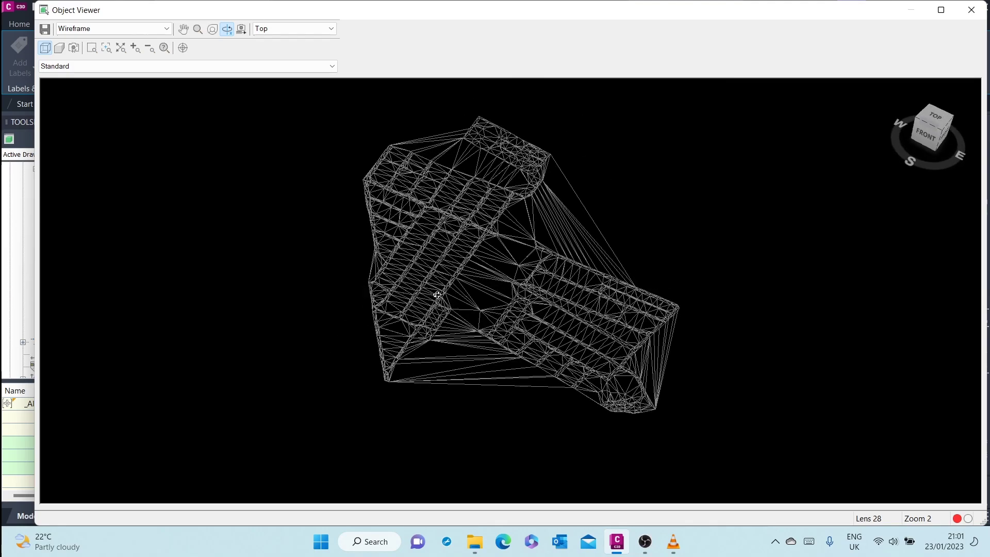
left_click_drag(437, 294, 509, 349)
left_click_drag(405, 295, 472, 409)
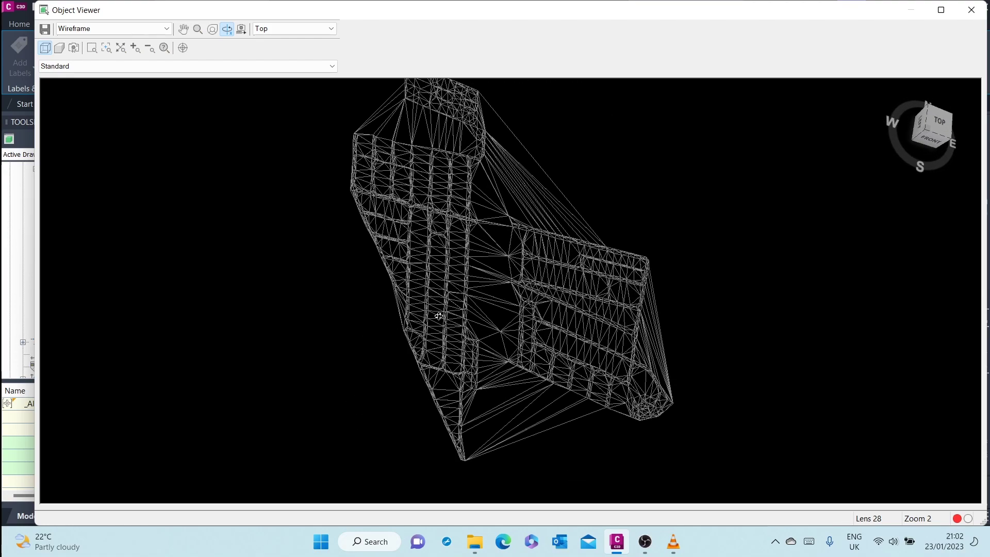
left_click_drag(505, 336, 494, 300)
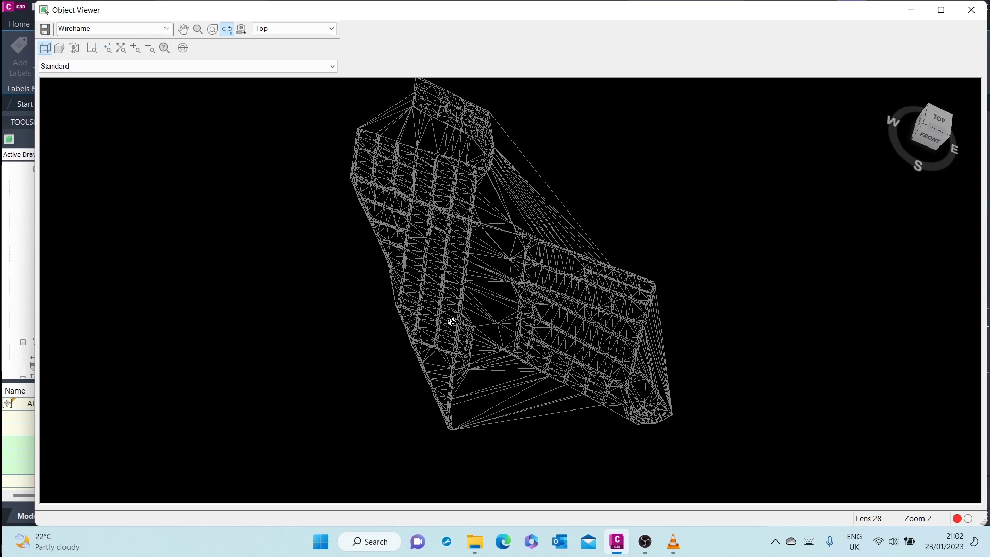
left_click_drag(589, 355, 587, 318)
left_click_drag(452, 299, 428, 333)
scroll(428, 291, "up", 5)
scroll(425, 295, "down", 5)
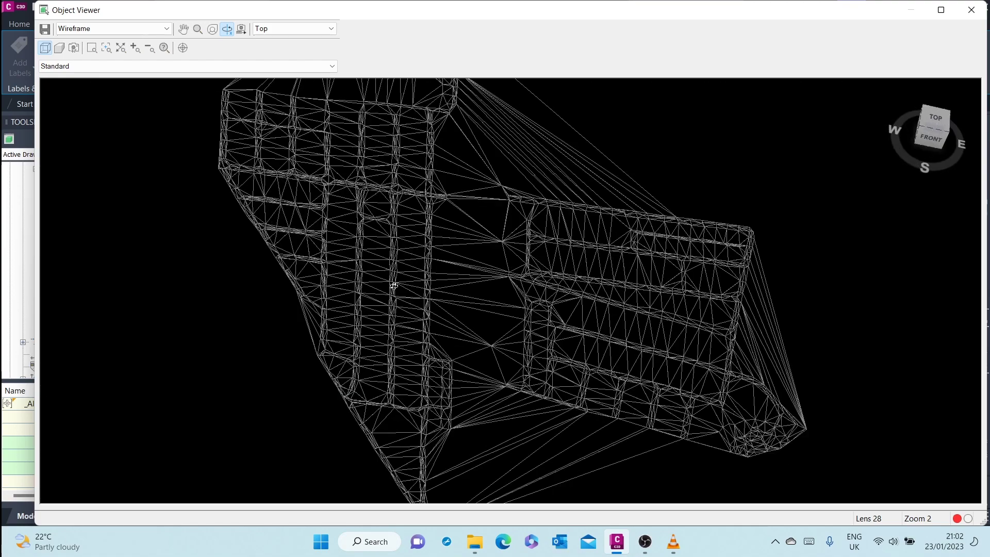
scroll(373, 314, "up", 4)
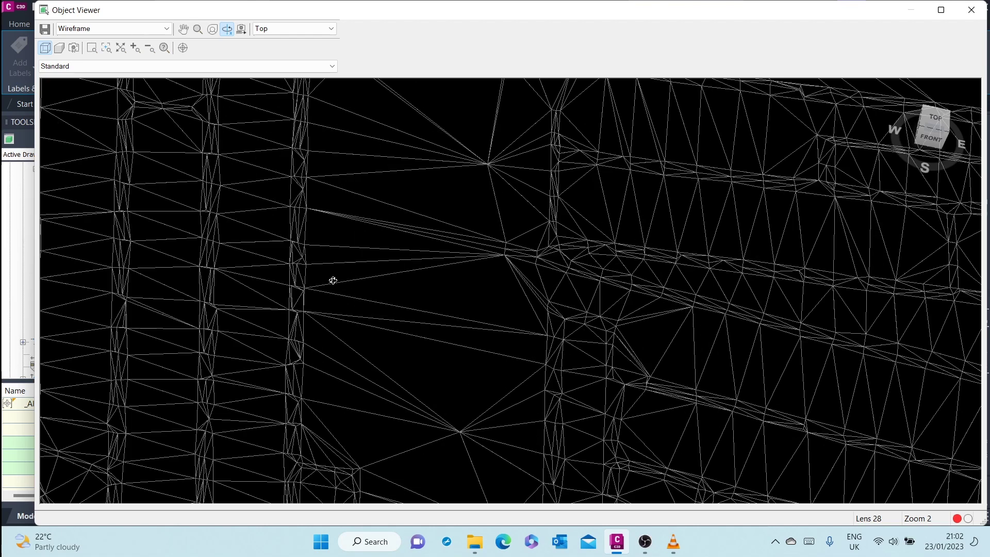
scroll(393, 311, "down", 2)
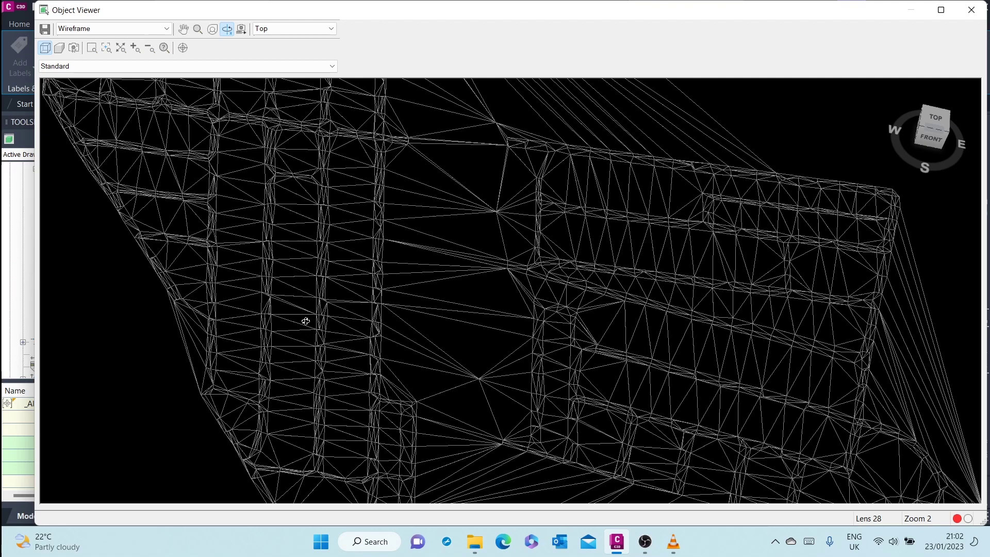
scroll(648, 330, "up", 2)
scroll(649, 330, "down", 6)
Step: Close the Object Viewer, zoom into the plan drawing, and right-click the Topo Surface
left_click(980, 8)
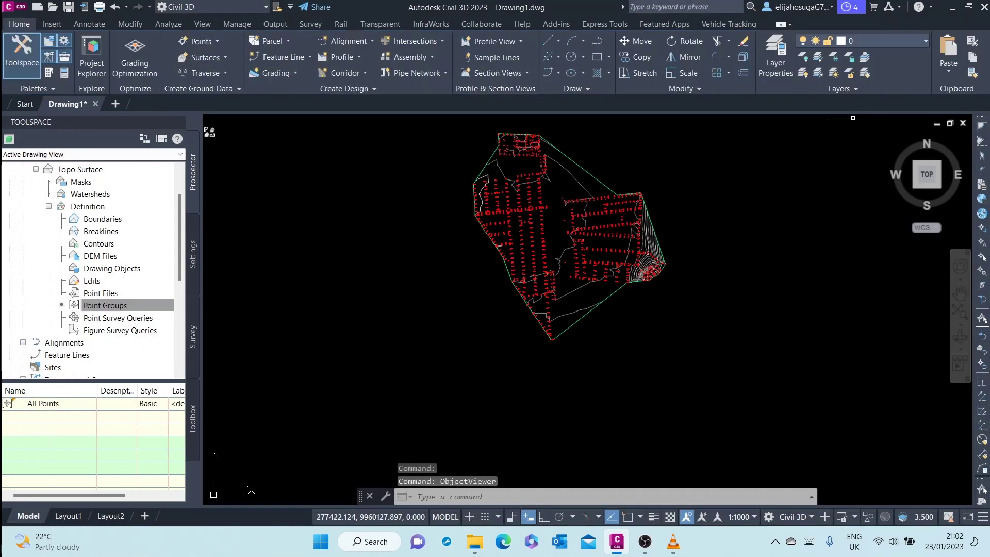
scroll(565, 297, "up", 3)
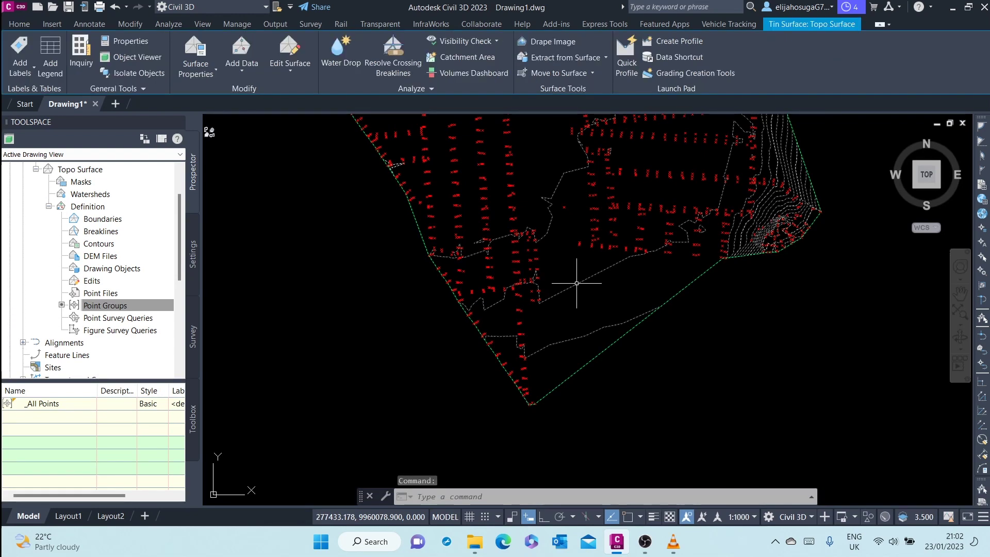
right_click(576, 283)
Step: In Surface Properties, change the Topo Surface style from Contours 2m and 10m (Background) to Contours and Triangles
left_click(652, 435)
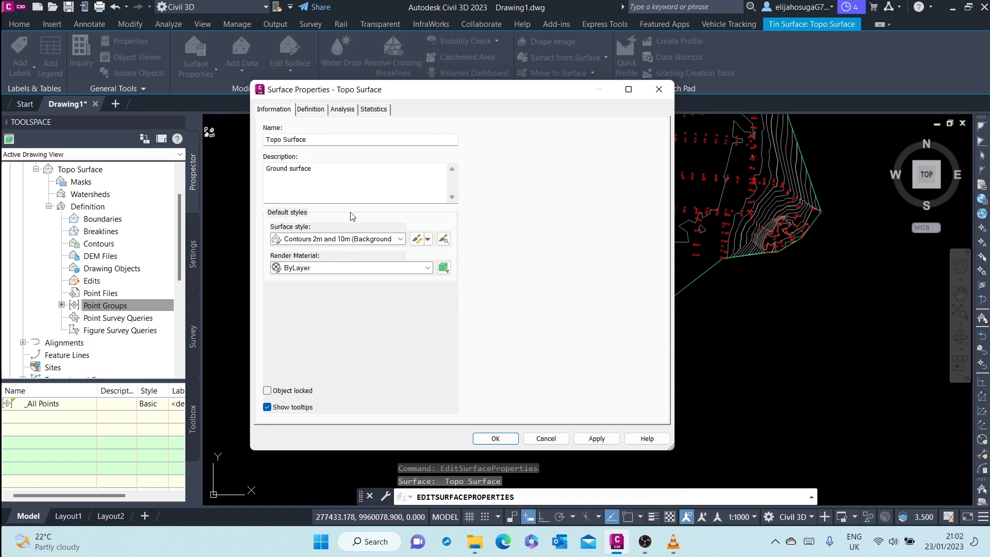
left_click(333, 240)
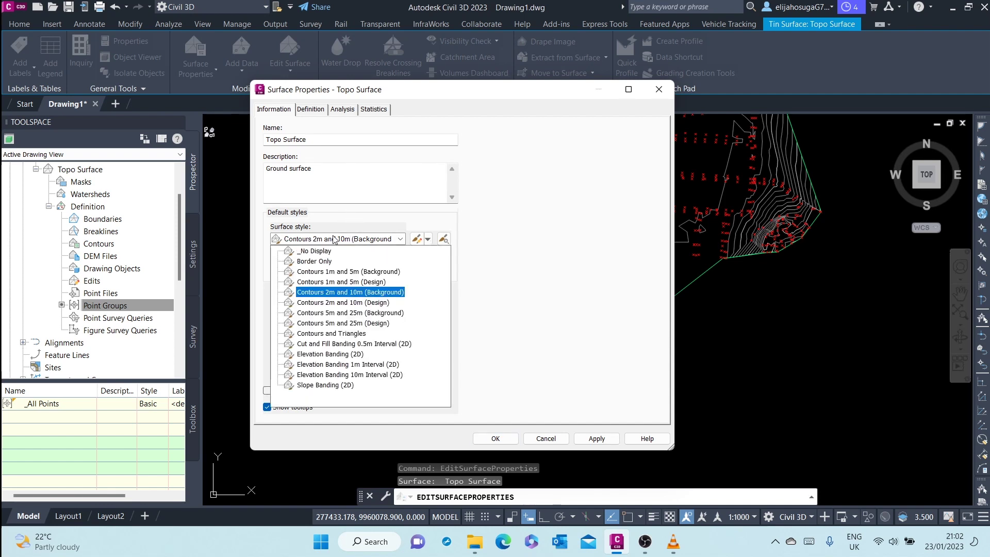
left_click(320, 335)
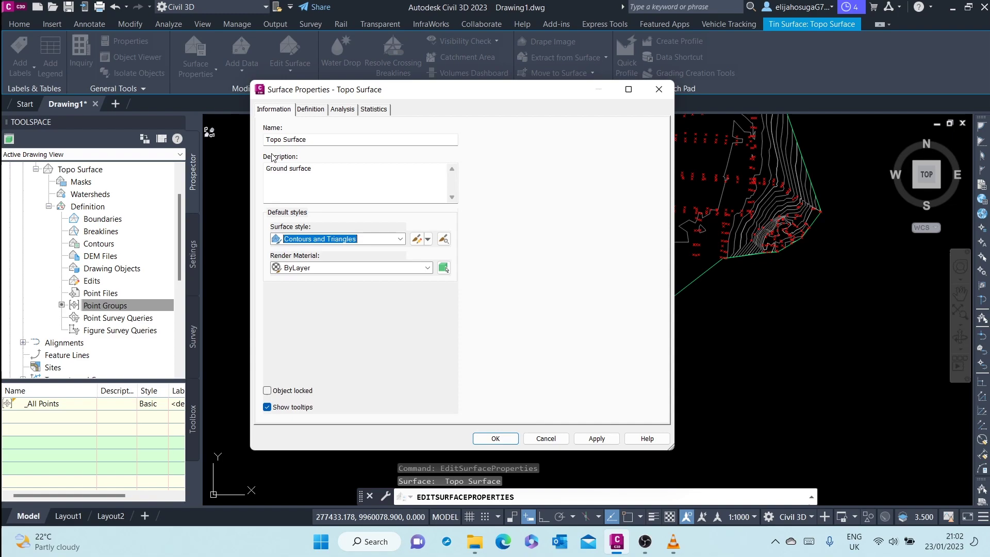
left_click(508, 437)
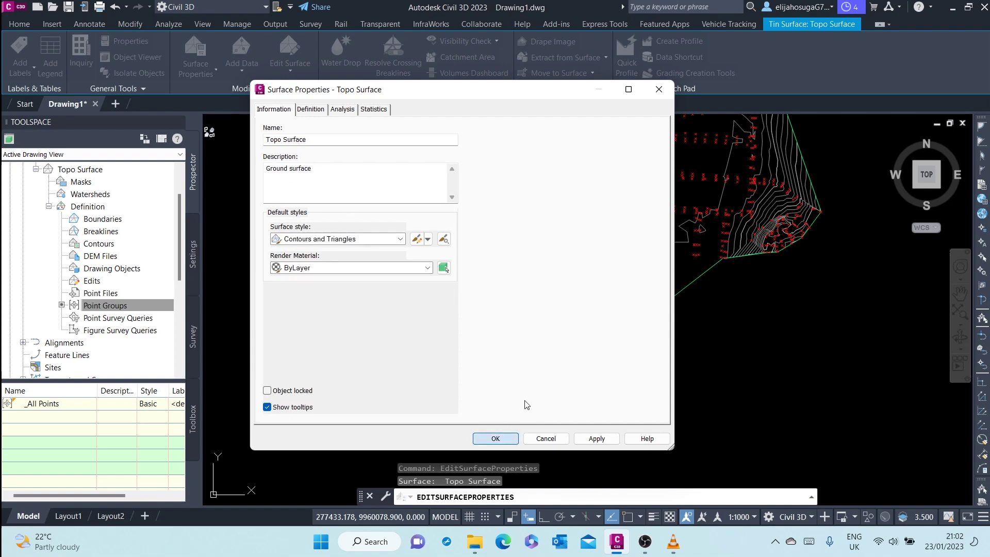
left_click(105, 305)
scroll(557, 321, "up", 3)
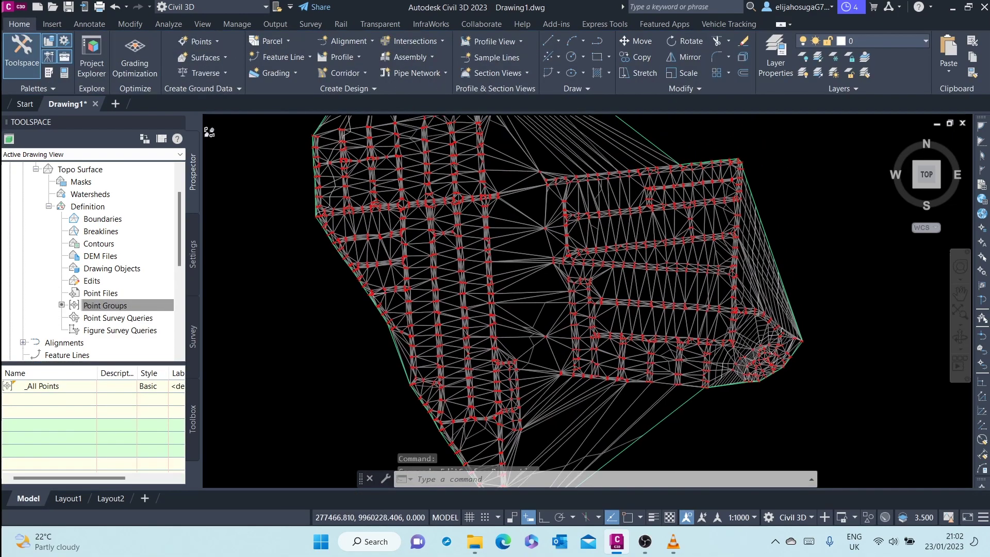
scroll(624, 239, "up", 1)
scroll(624, 238, "down", 4)
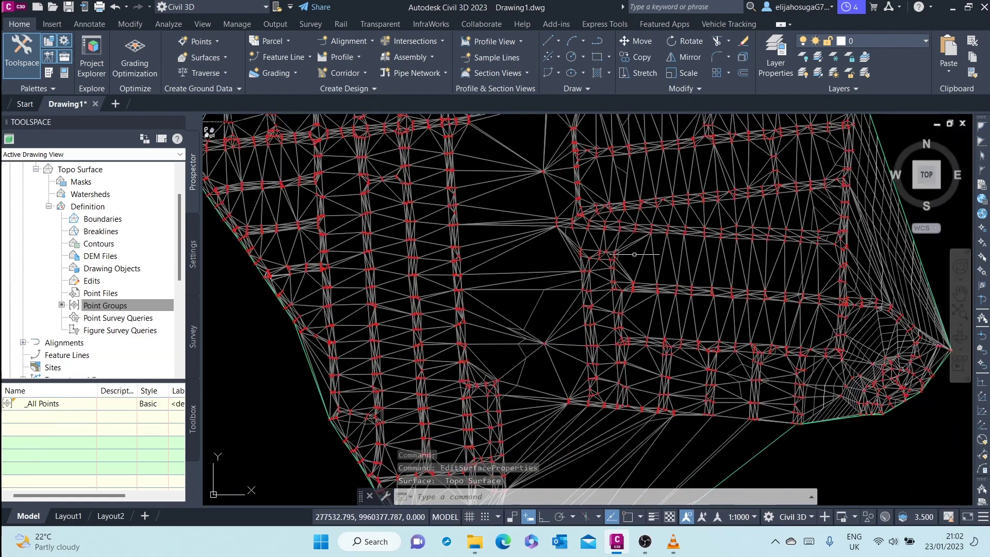
scroll(646, 334, "up", 4)
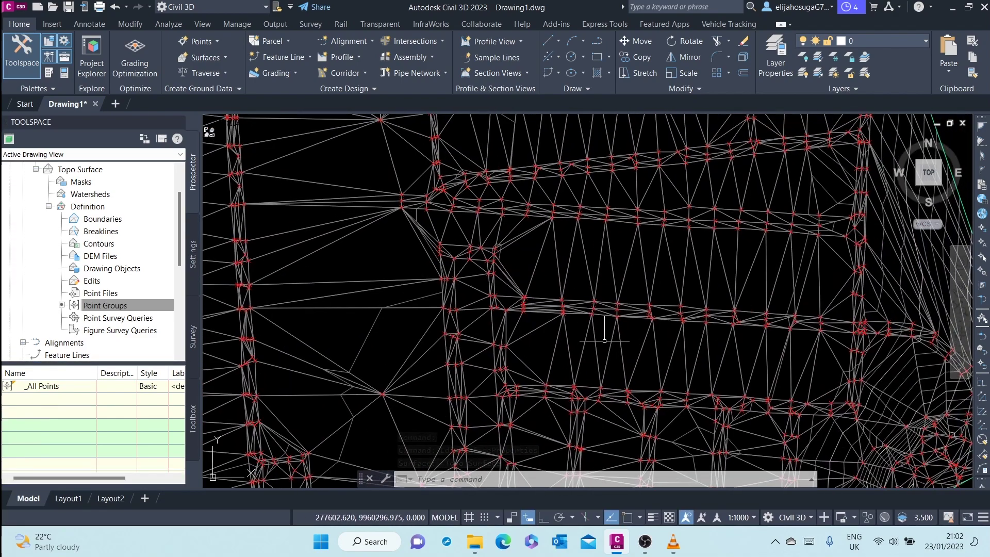
scroll(646, 334, "down", 5)
scroll(647, 335, "up", 6)
scroll(647, 335, "up", 6)
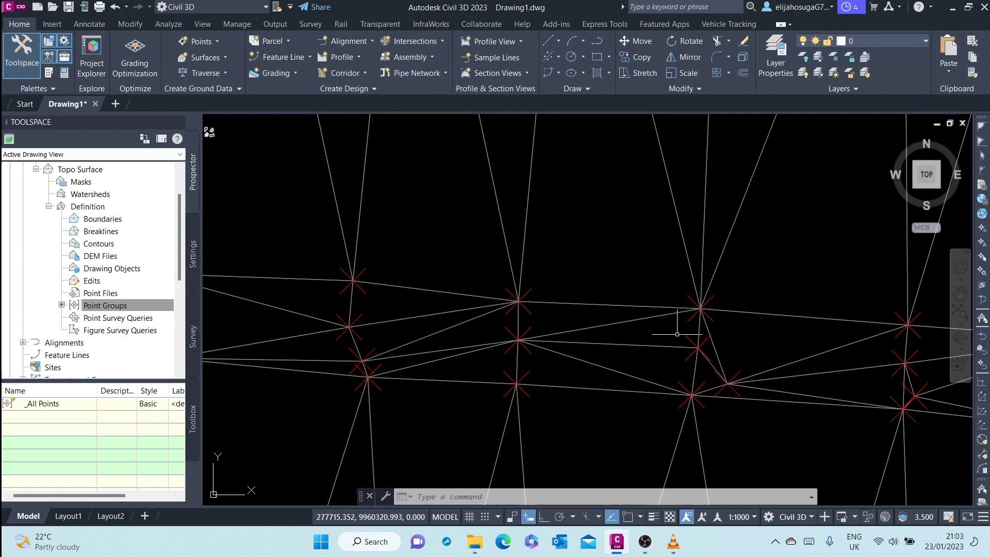
scroll(670, 338, "down", 8)
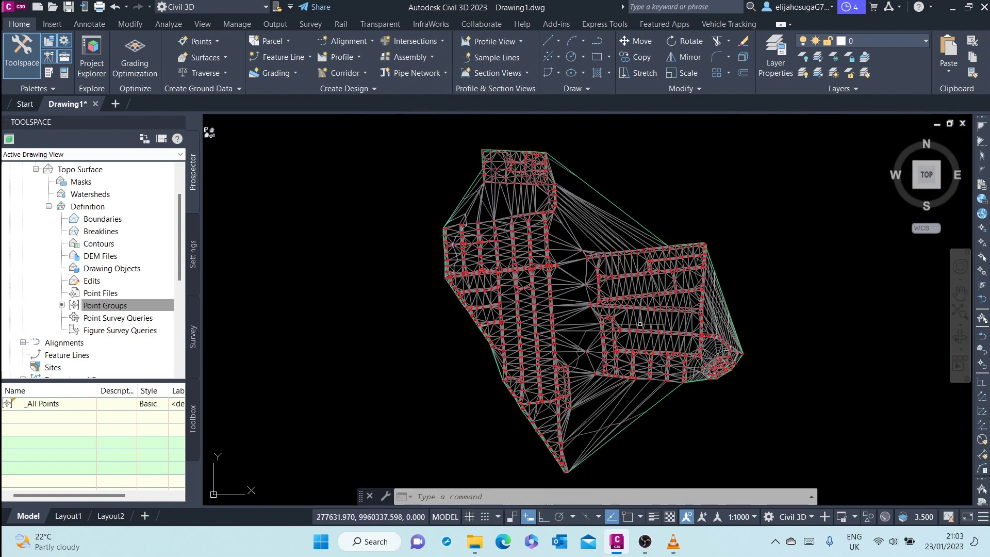
scroll(618, 310, "up", 6)
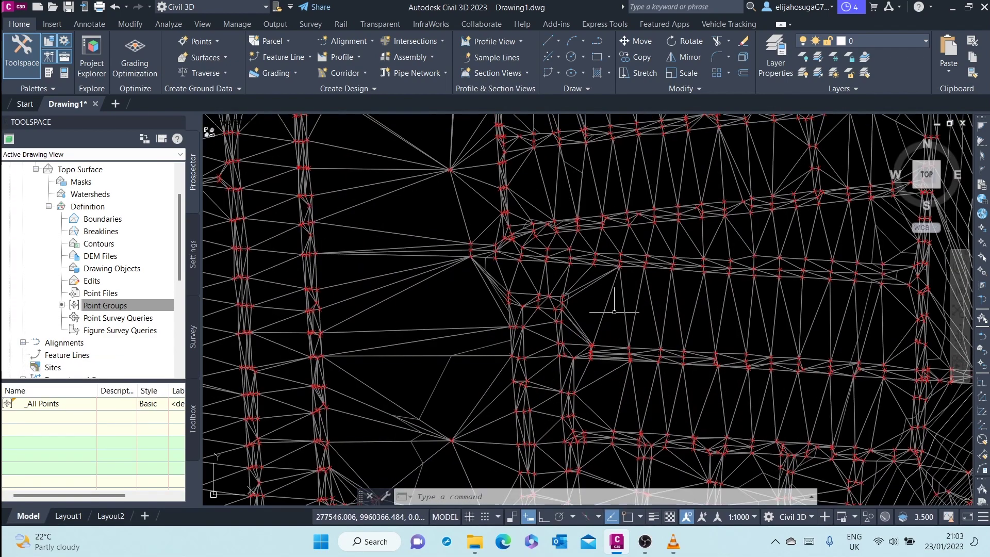
scroll(671, 318, "down", 3)
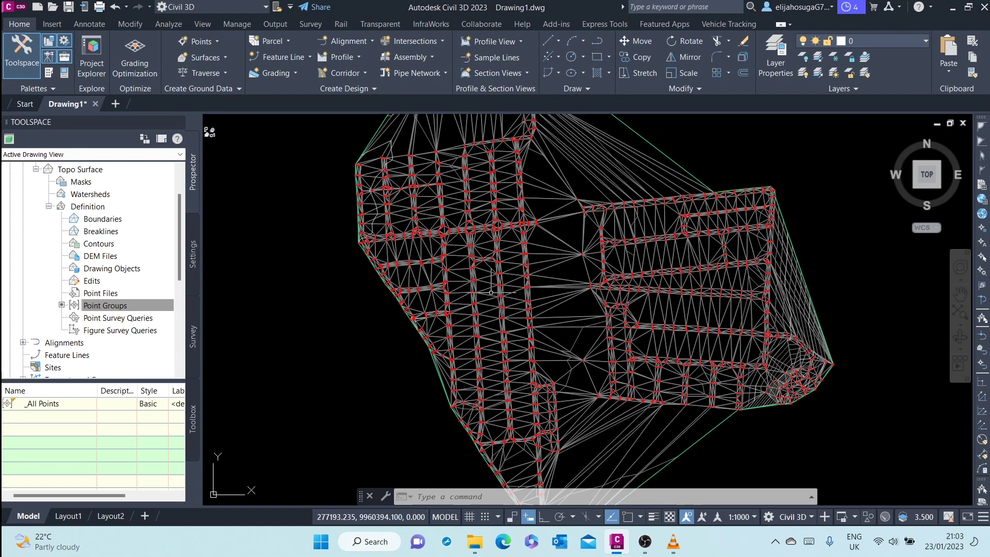
scroll(491, 293, "down", 3)
scroll(491, 292, "down", 2)
mouse_move(491, 292)
middle_mouse_down()
mouse_move(491, 326)
mouse_move(426, 273)
middle_mouse_up()
scroll(438, 289, "up", 4)
scroll(451, 304, "down", 6)
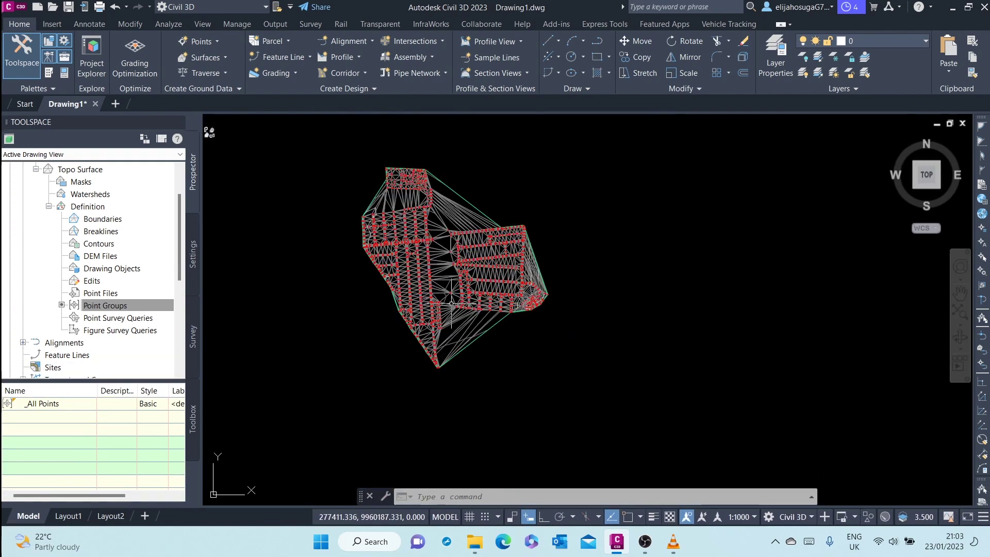
scroll(436, 296, "up", 6)
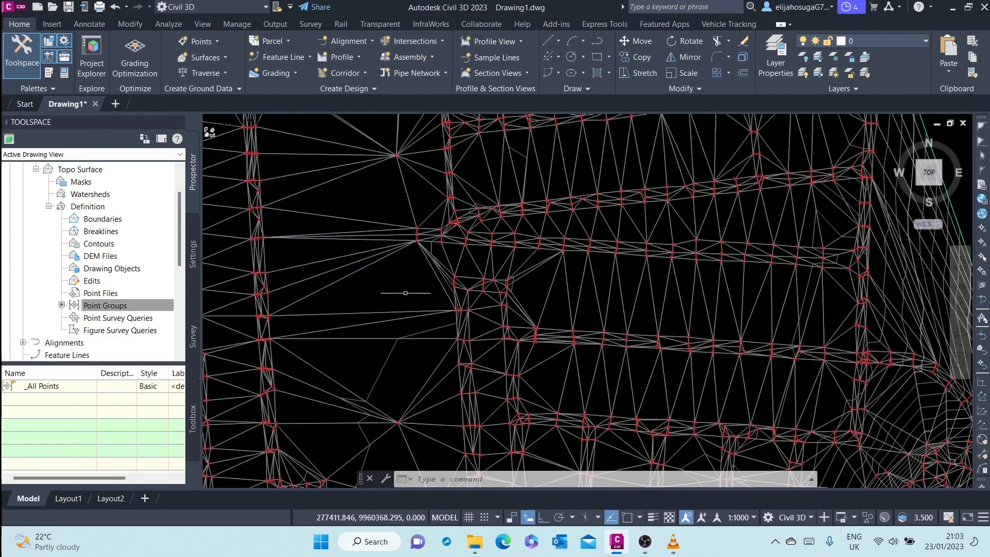
scroll(436, 296, "down", 5)
scroll(513, 315, "up", 3)
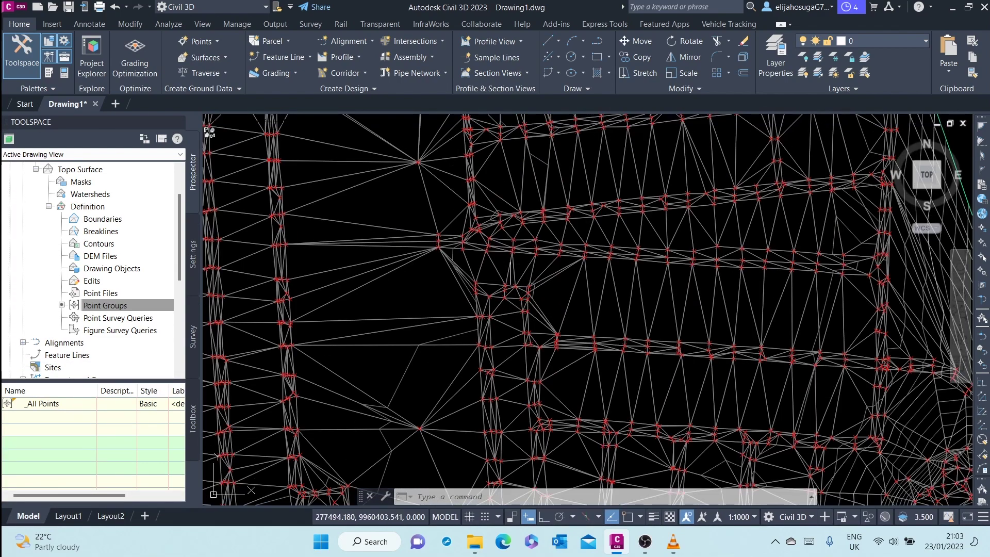
scroll(572, 286, "down", 4)
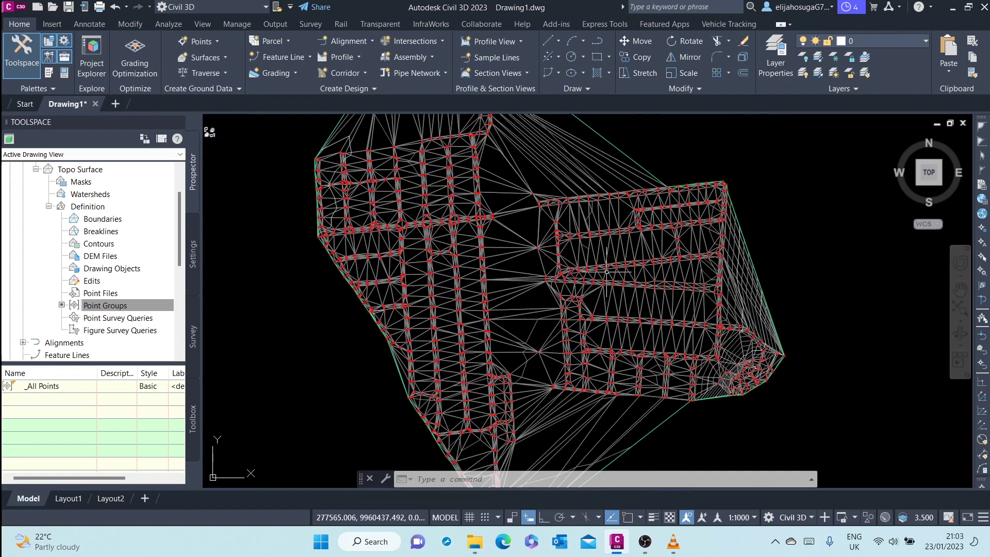
scroll(627, 283, "up", 4)
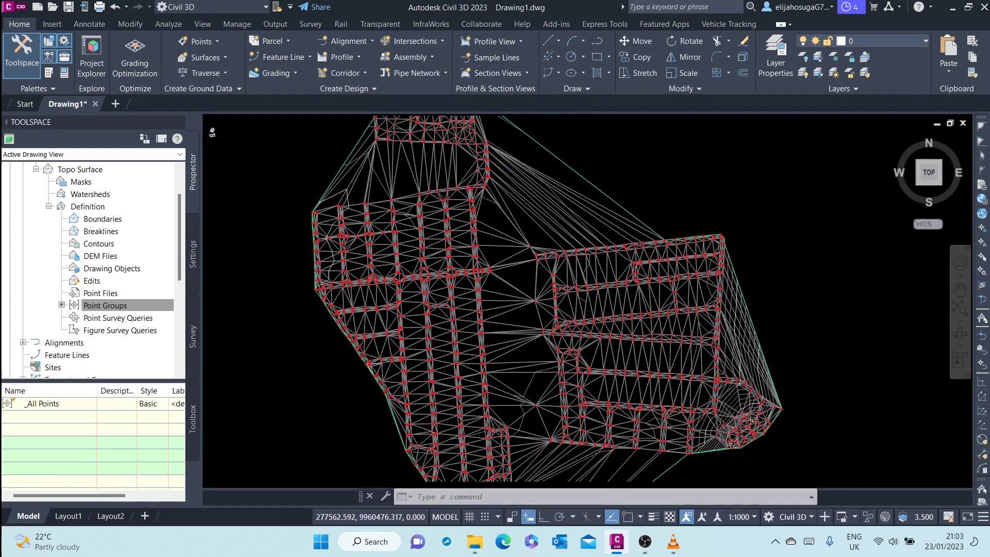
scroll(535, 322, "down", 5)
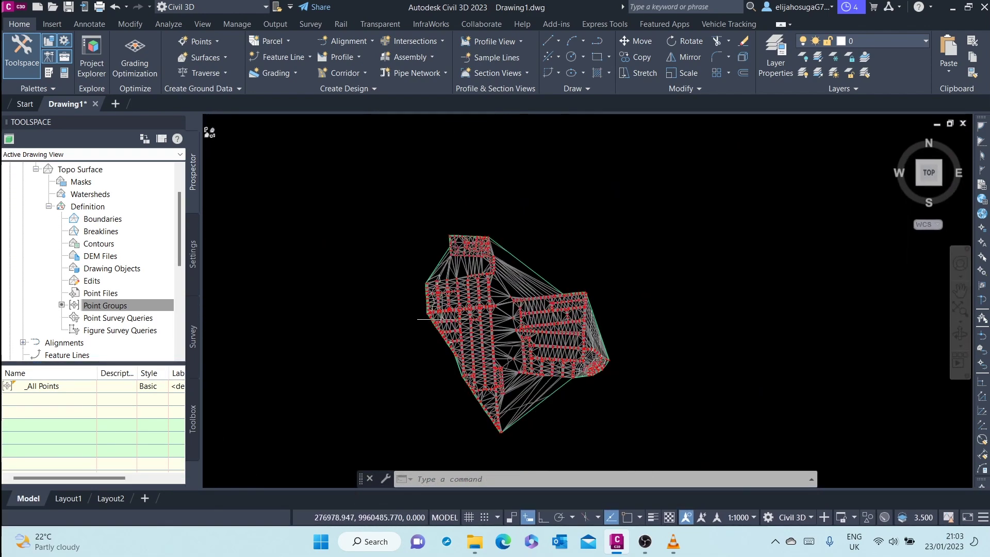
scroll(535, 322, "up", 3)
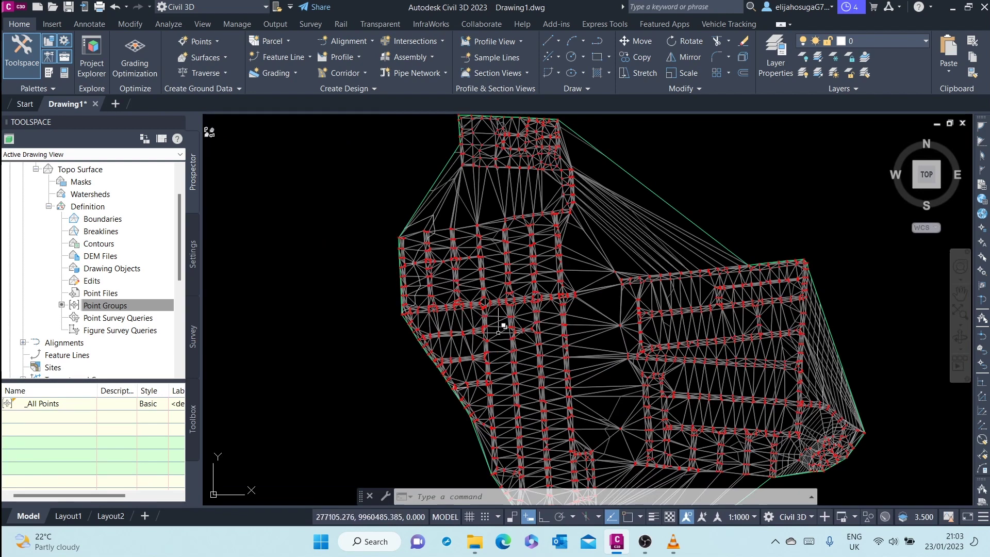
scroll(518, 309, "up", 2)
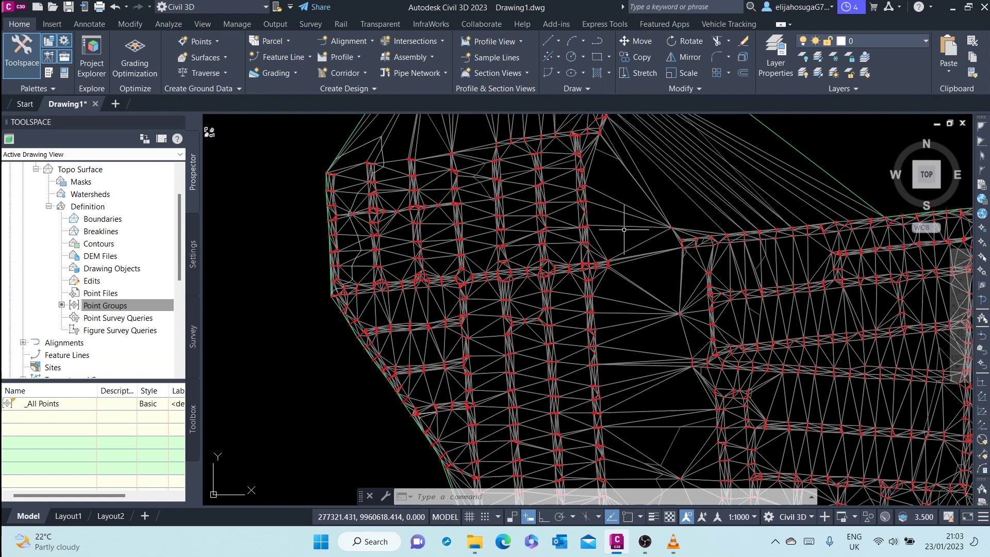
mouse_move(624, 229)
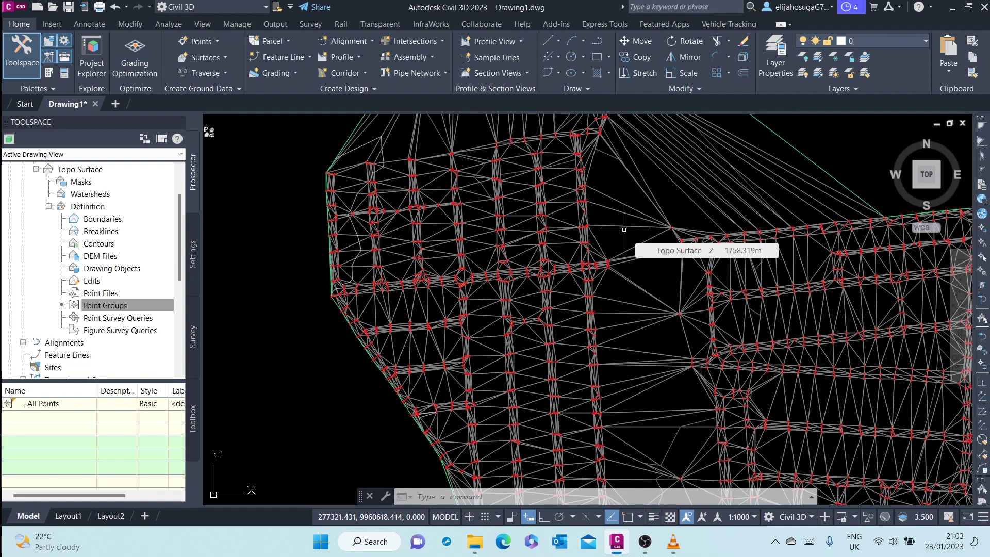
scroll(580, 306, "down", 2)
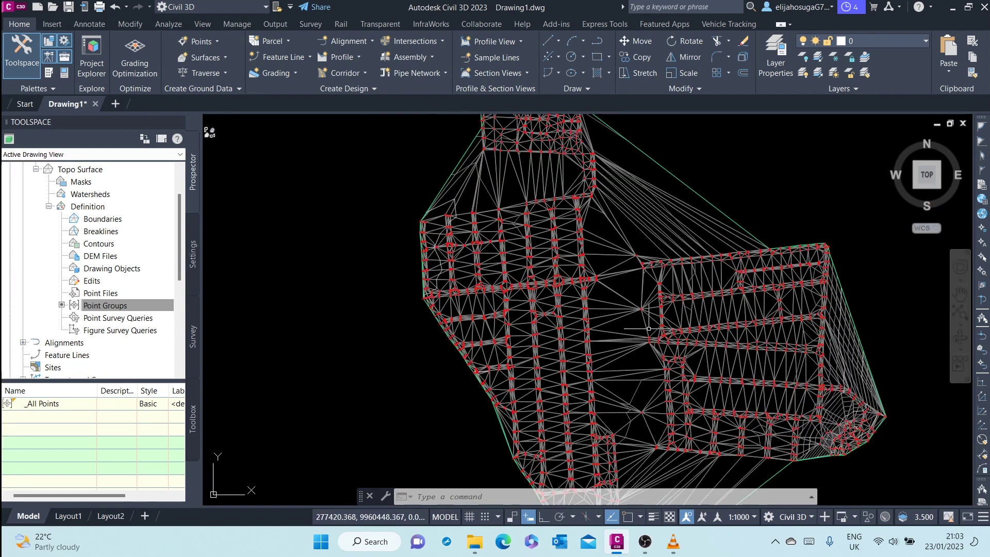